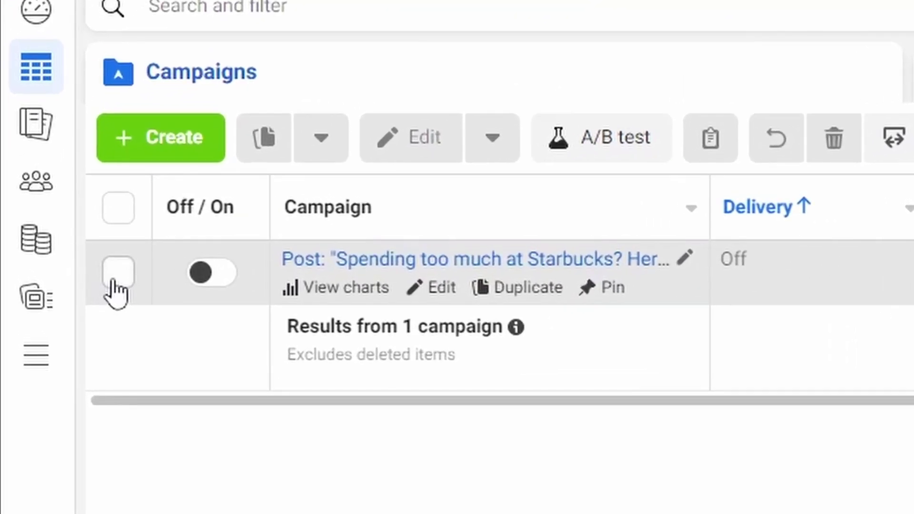
Select the Starbucks post campaign row in the Campaigns table.
left_click(116, 282)
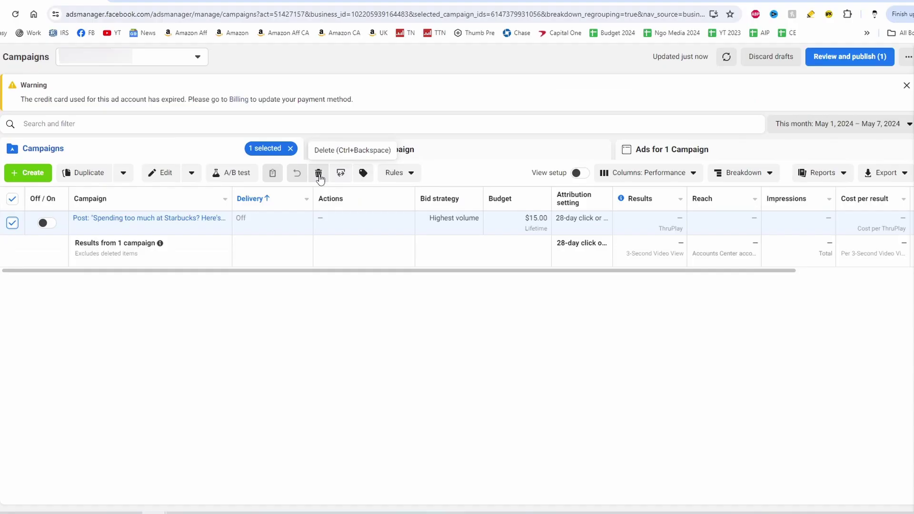
Delete the selected Starbucks post campaign and confirm the permanent deletion.
left_click(485, 138)
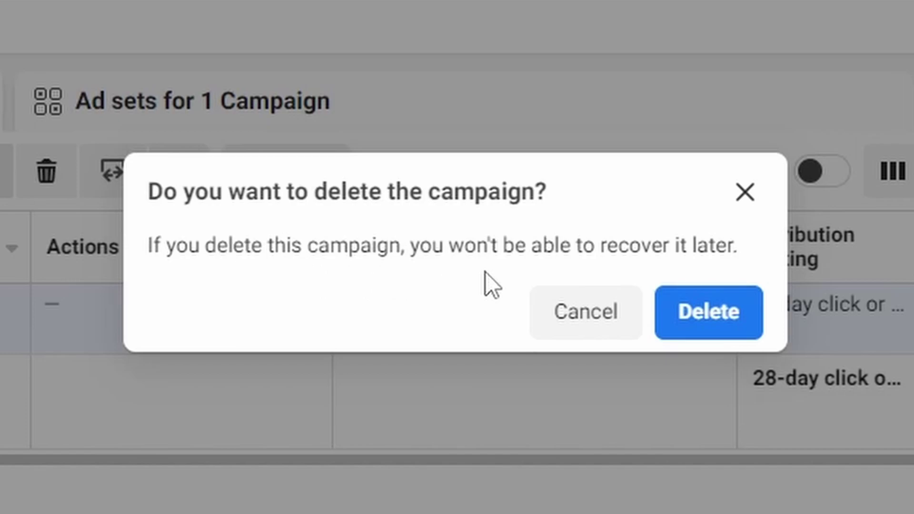
left_click(710, 326)
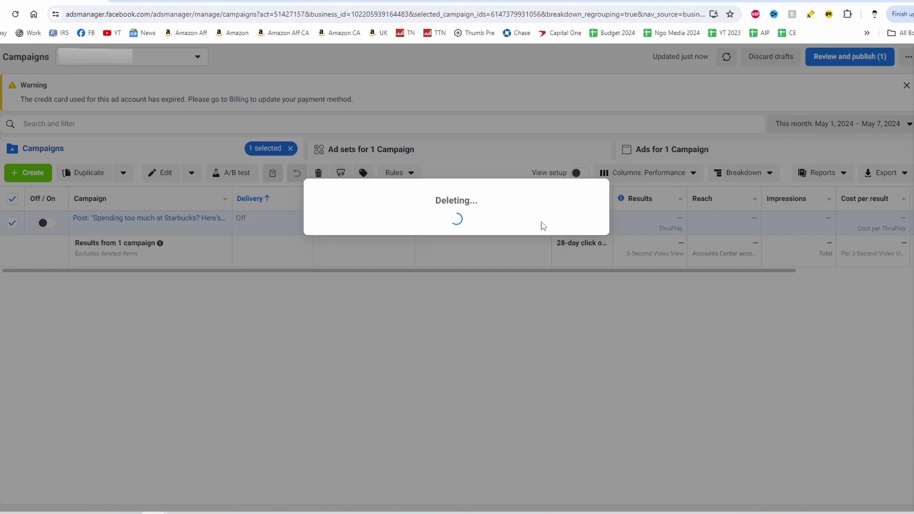